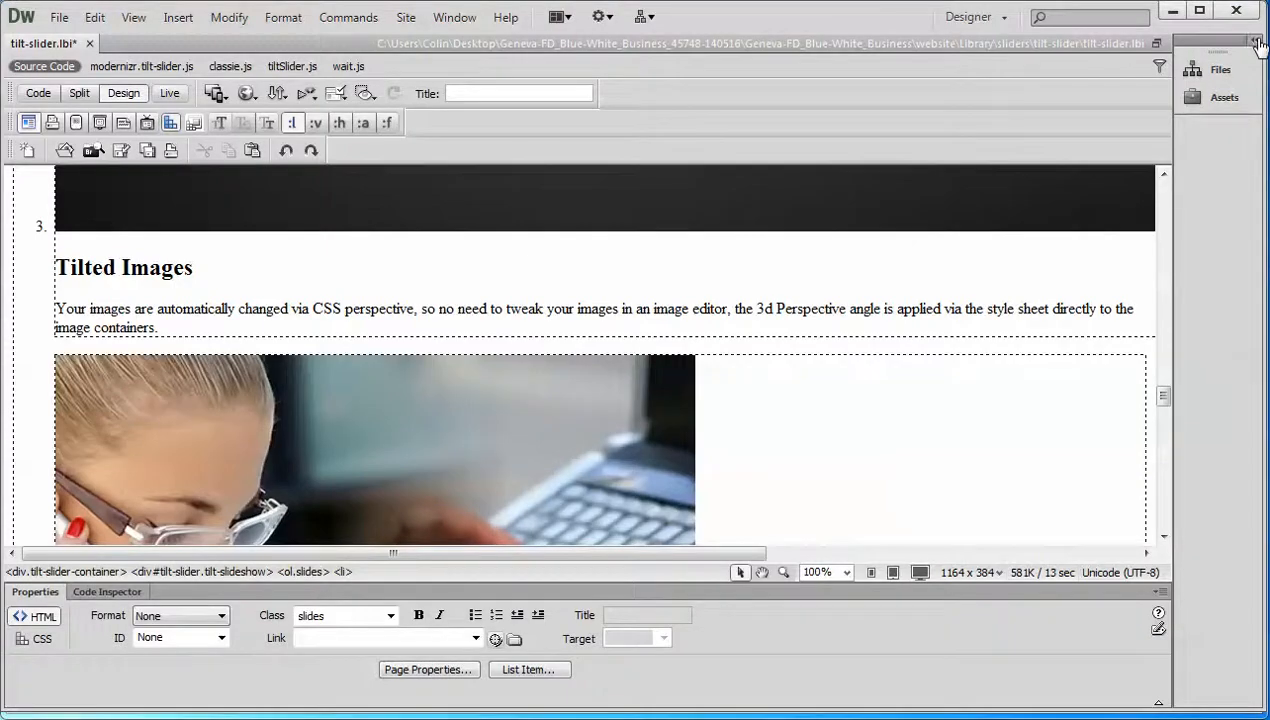
- Expand the site's file list and open the images folder of tilt-slider under Library > sliders
left_click(1255, 40)
left_click(1003, 160)
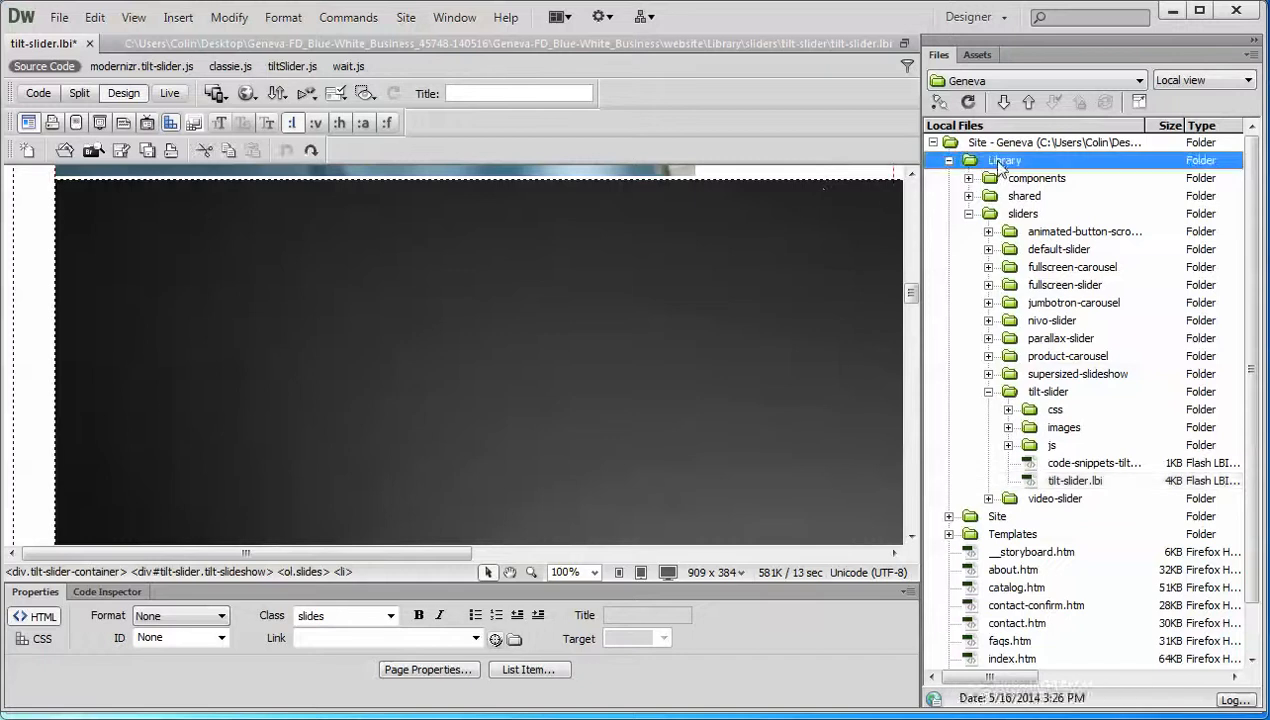
left_click(1019, 214)
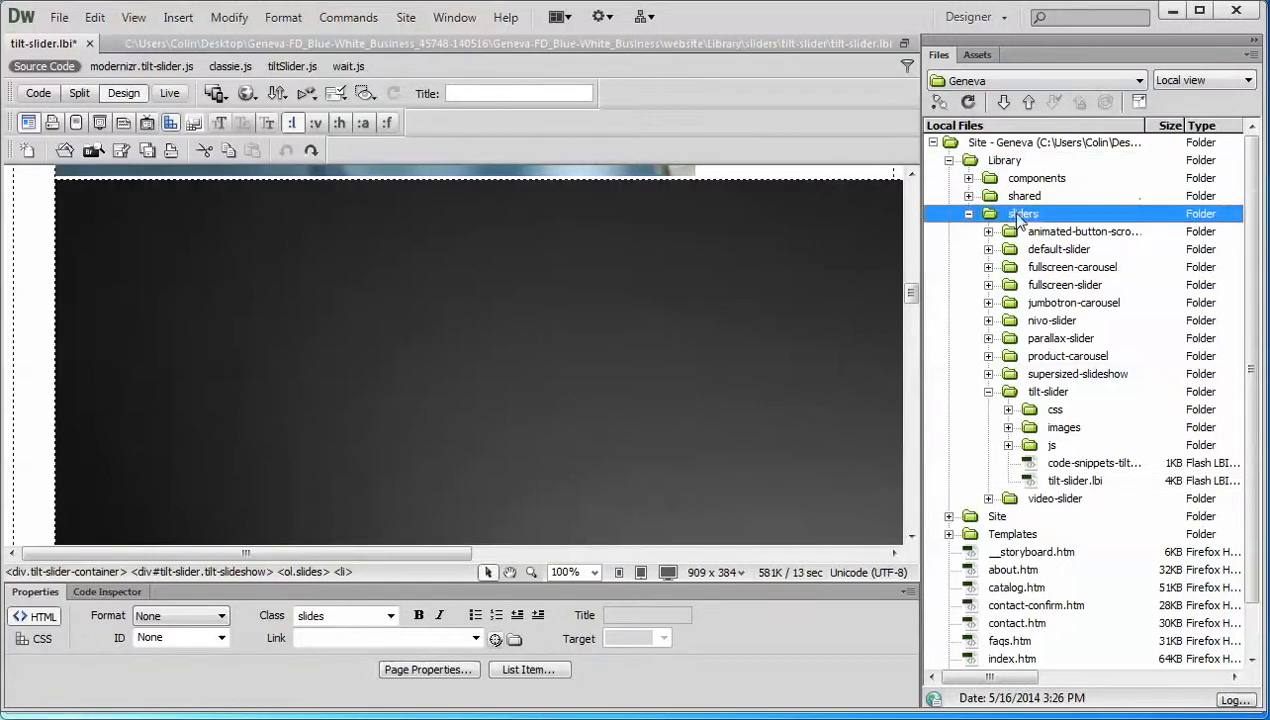
left_click(1048, 391)
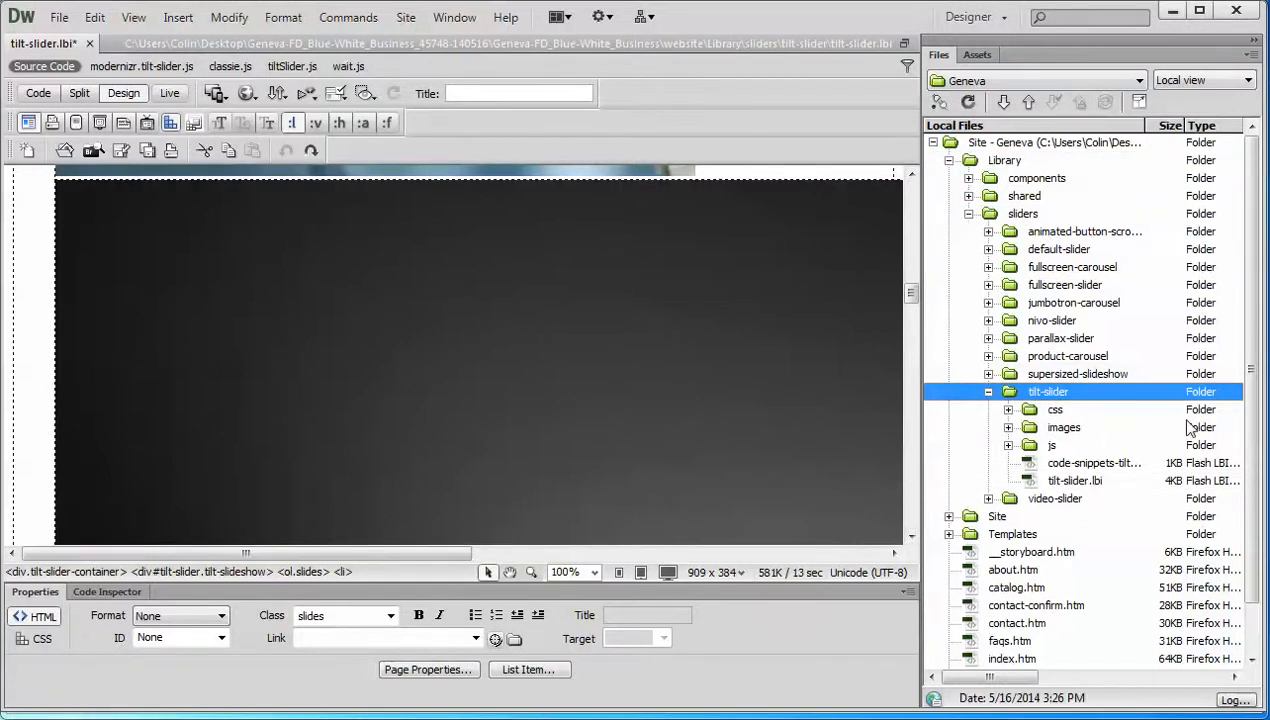
left_click(1064, 429)
left_click(1008, 427)
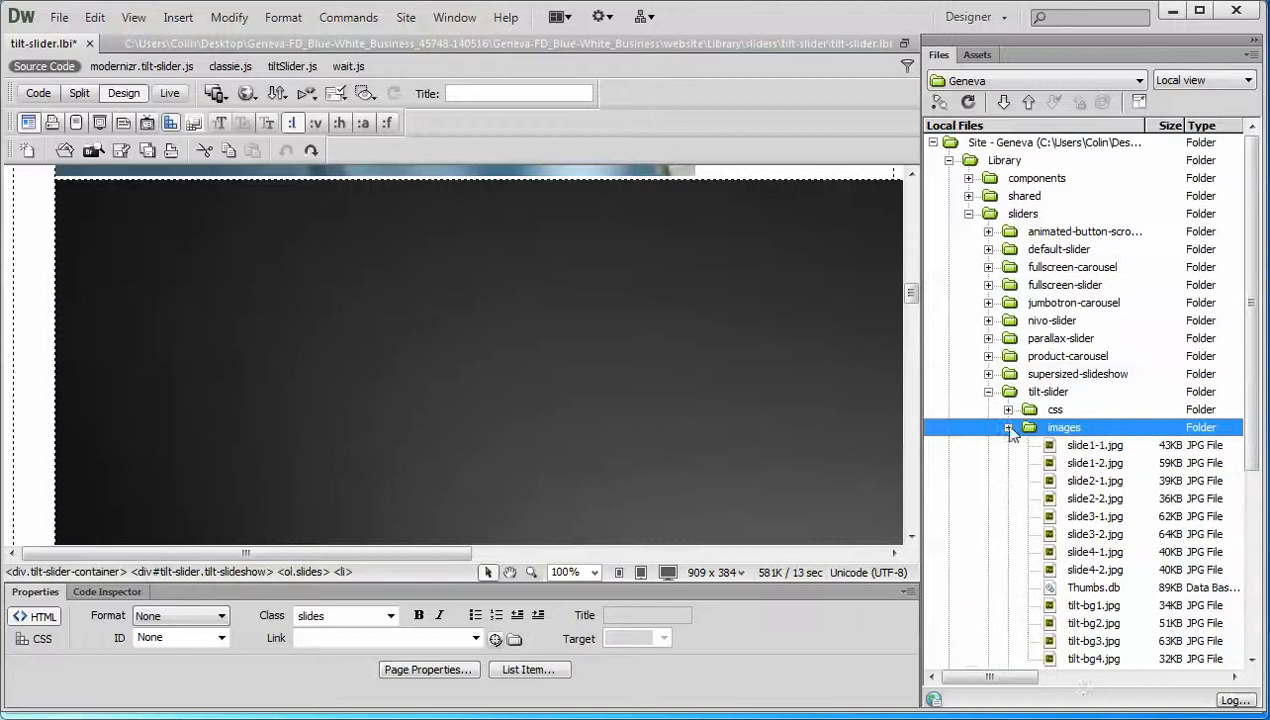
left_click_drag(1256, 367, 1253, 440)
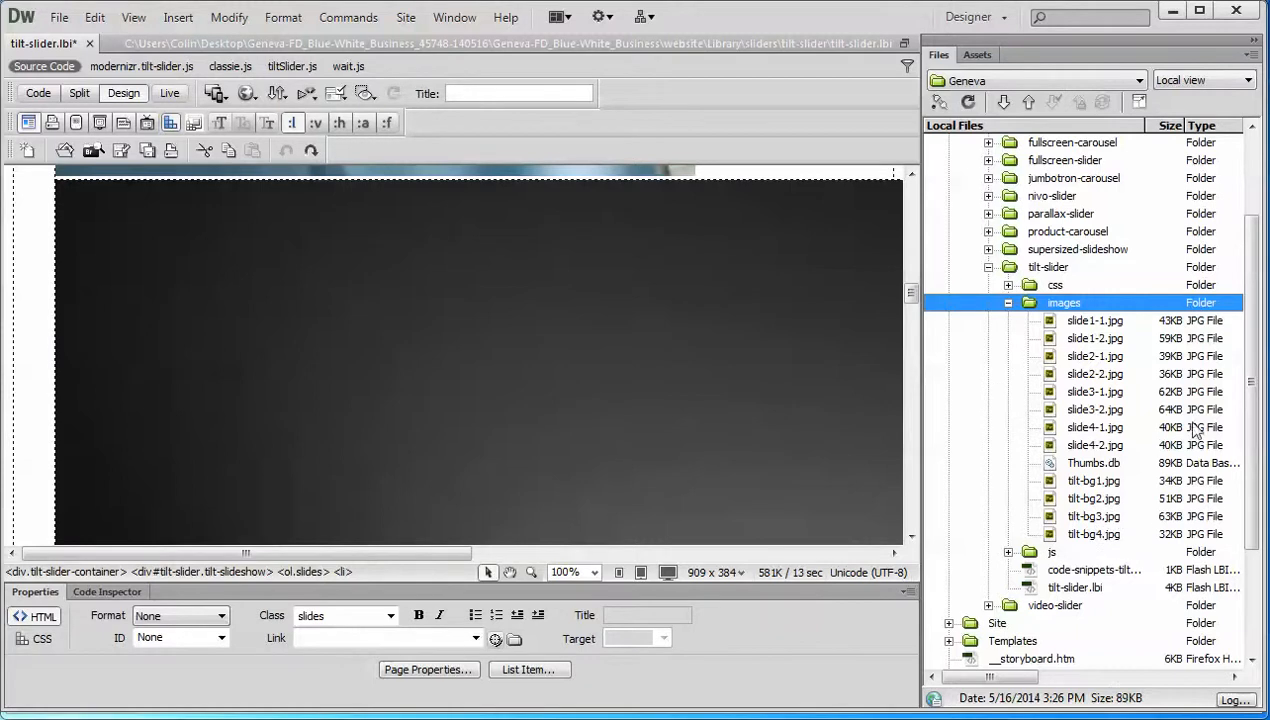
- Examine the slide image files, from slide1-1.jpg to slide2-2.jpg, in the tilt-slider images folder
left_click(1096, 322)
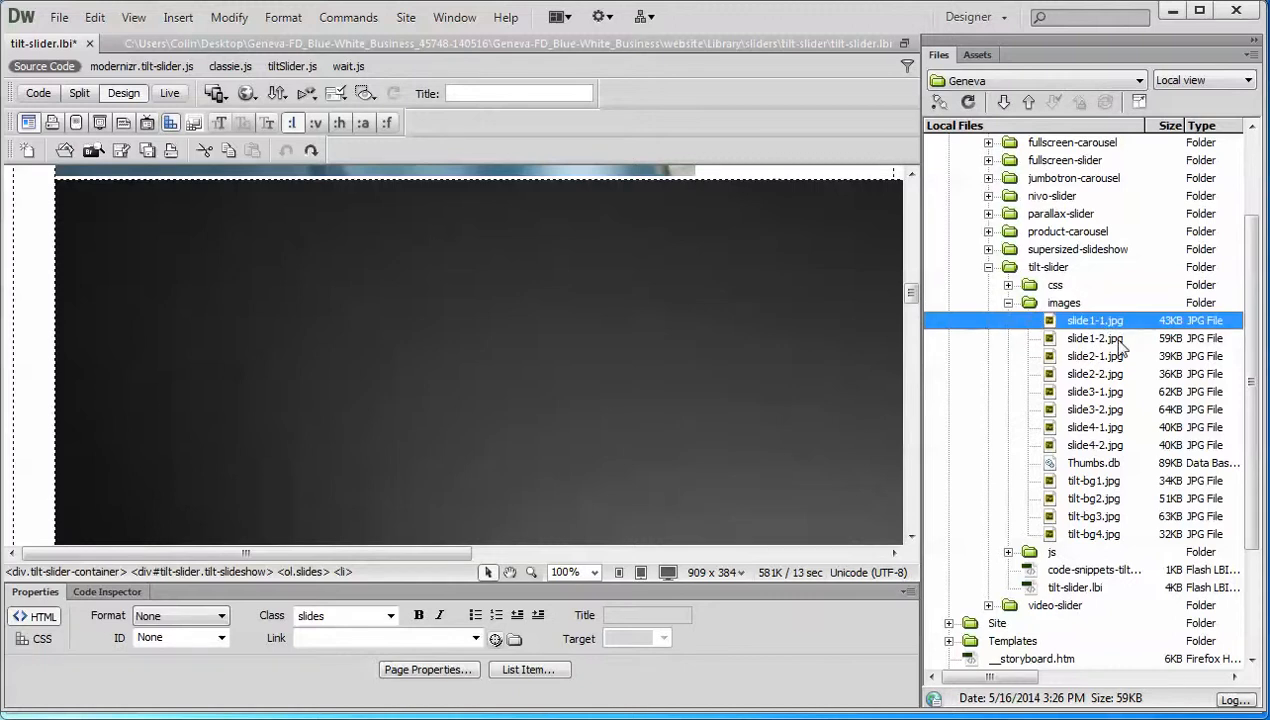
left_click(1118, 340)
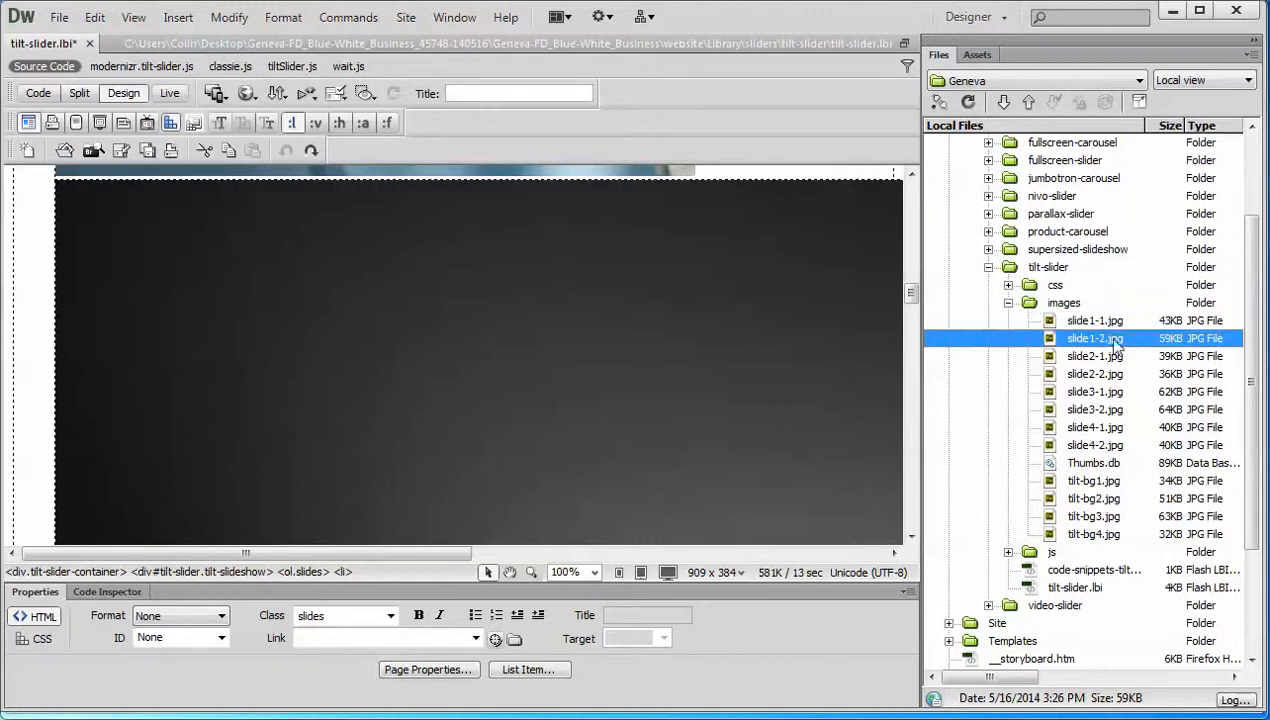
left_click(1120, 360)
left_click(1118, 381)
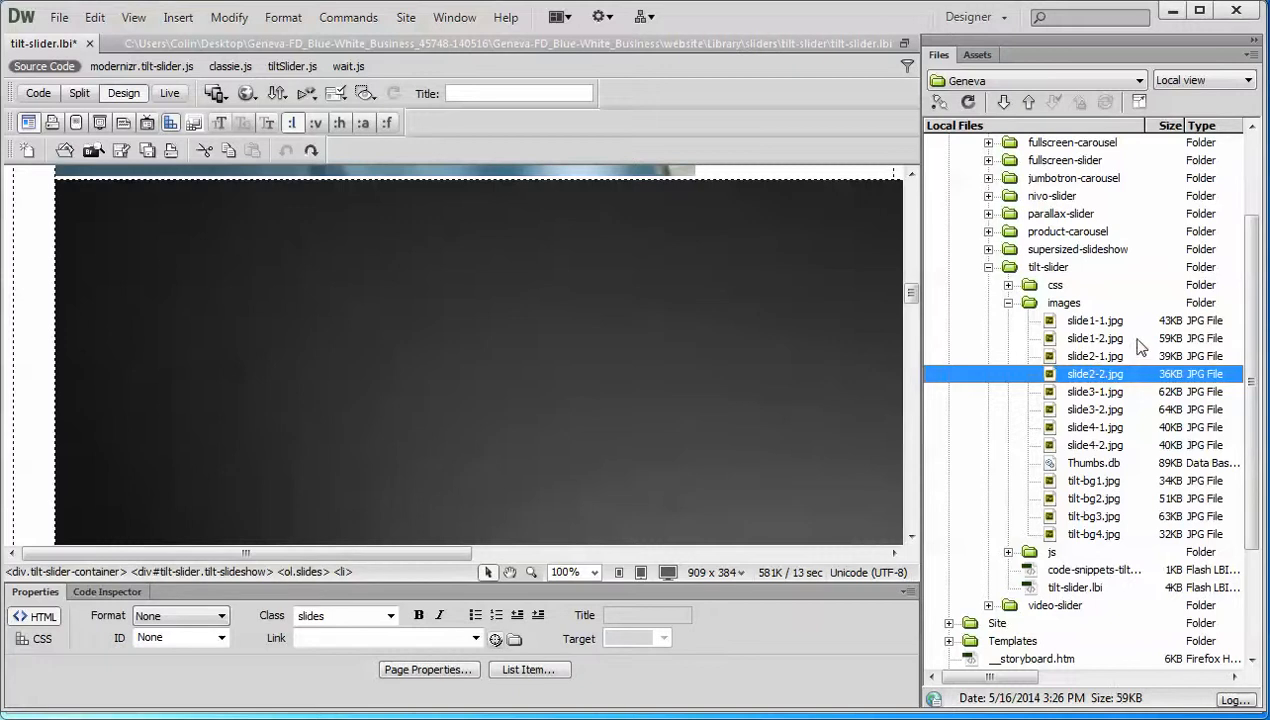
mouse_move(1253, 368)
left_mouse_down()
mouse_move(1252, 356)
mouse_move(1251, 369)
left_mouse_up()
left_click(1064, 305)
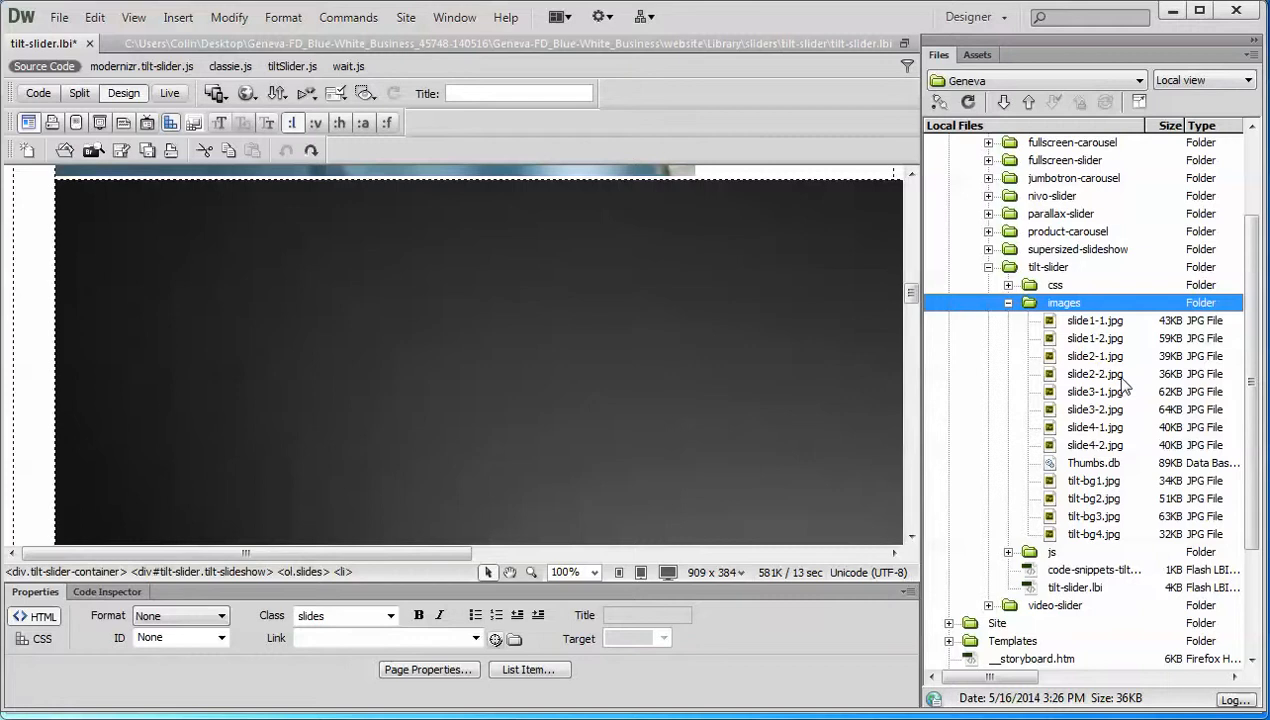
- Open the source selection for the first image of slide 1 in tilt-slider.lbi
left_click_drag(912, 294, 914, 190)
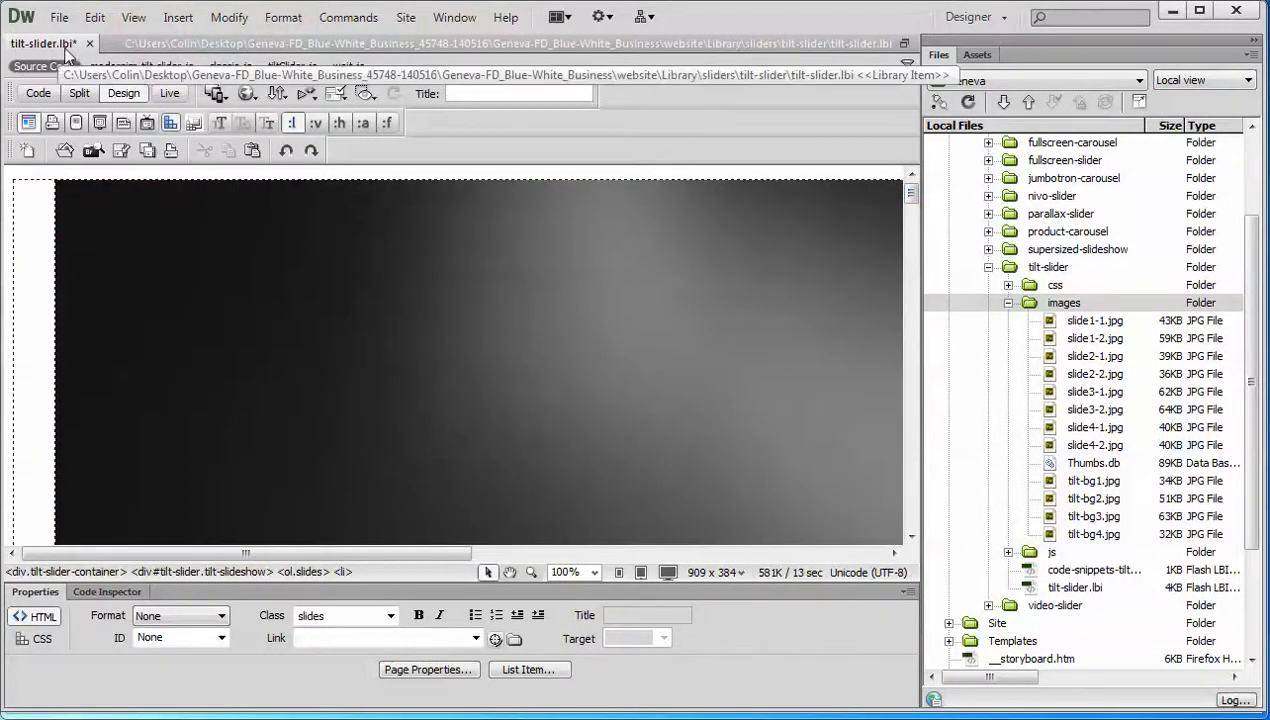
scroll(225, 297, "down", 8)
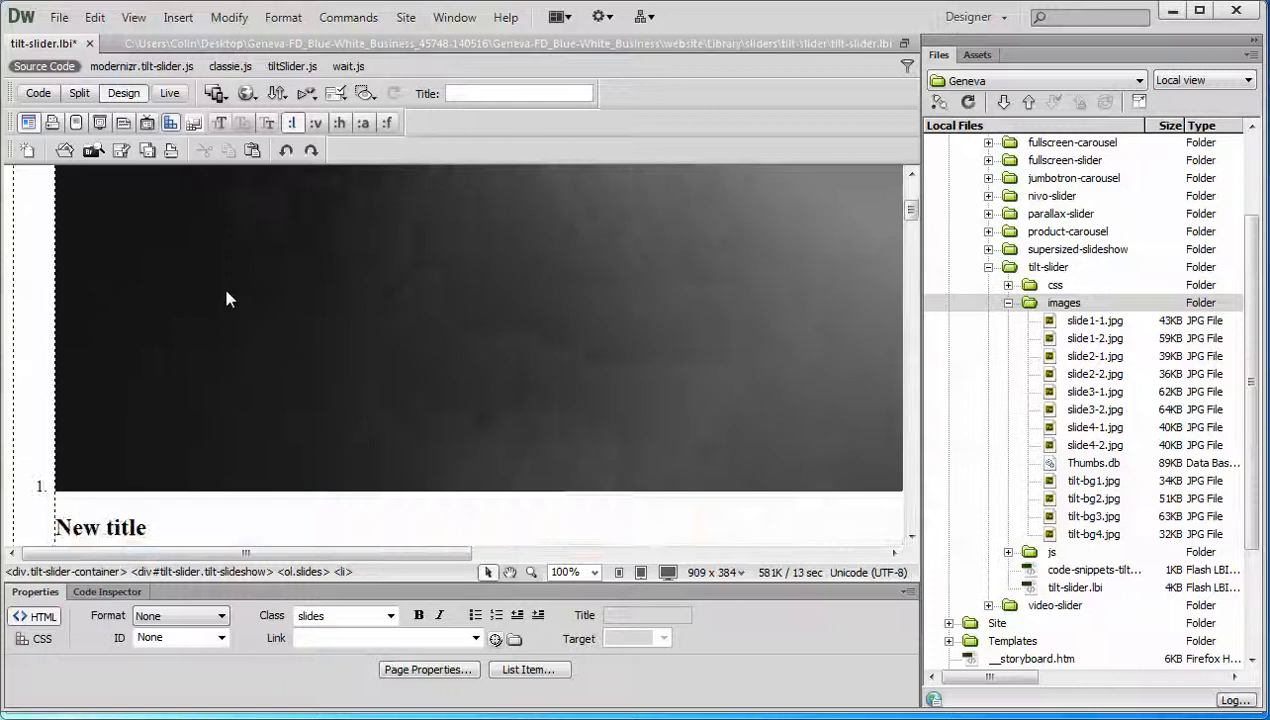
scroll(230, 345, "down", 4)
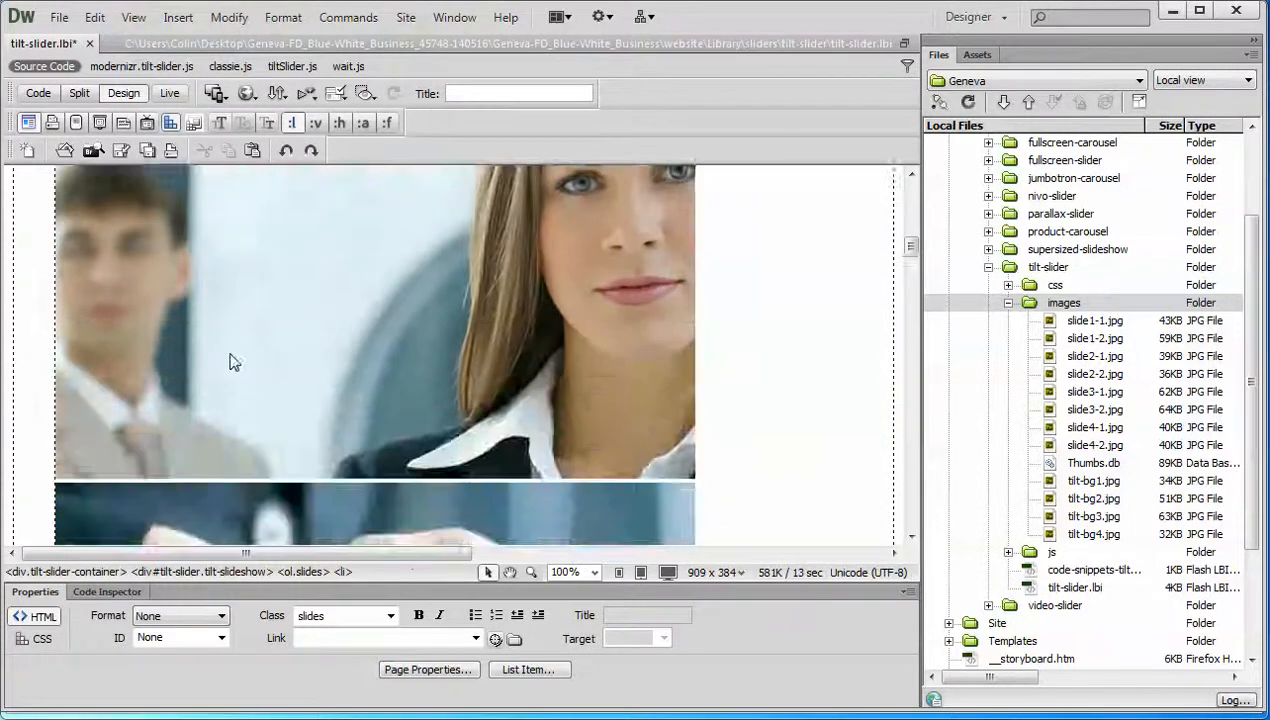
scroll(232, 360, "up", 3)
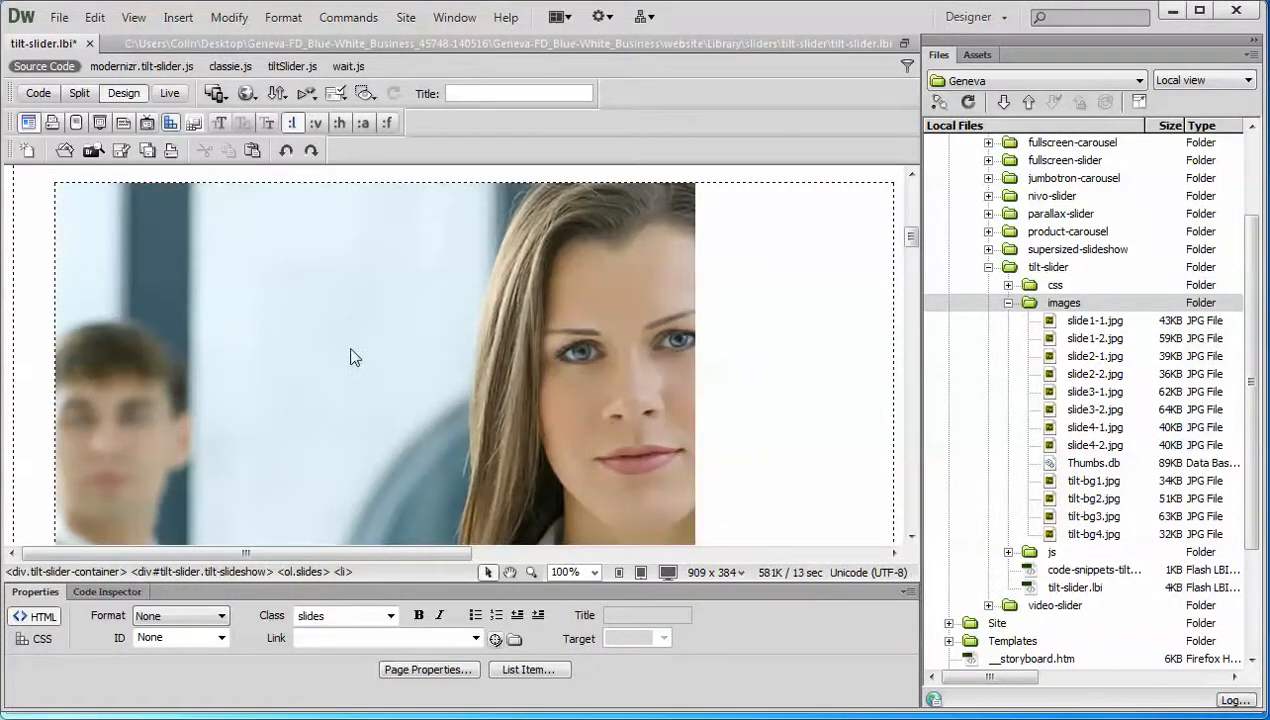
double_click(390, 323)
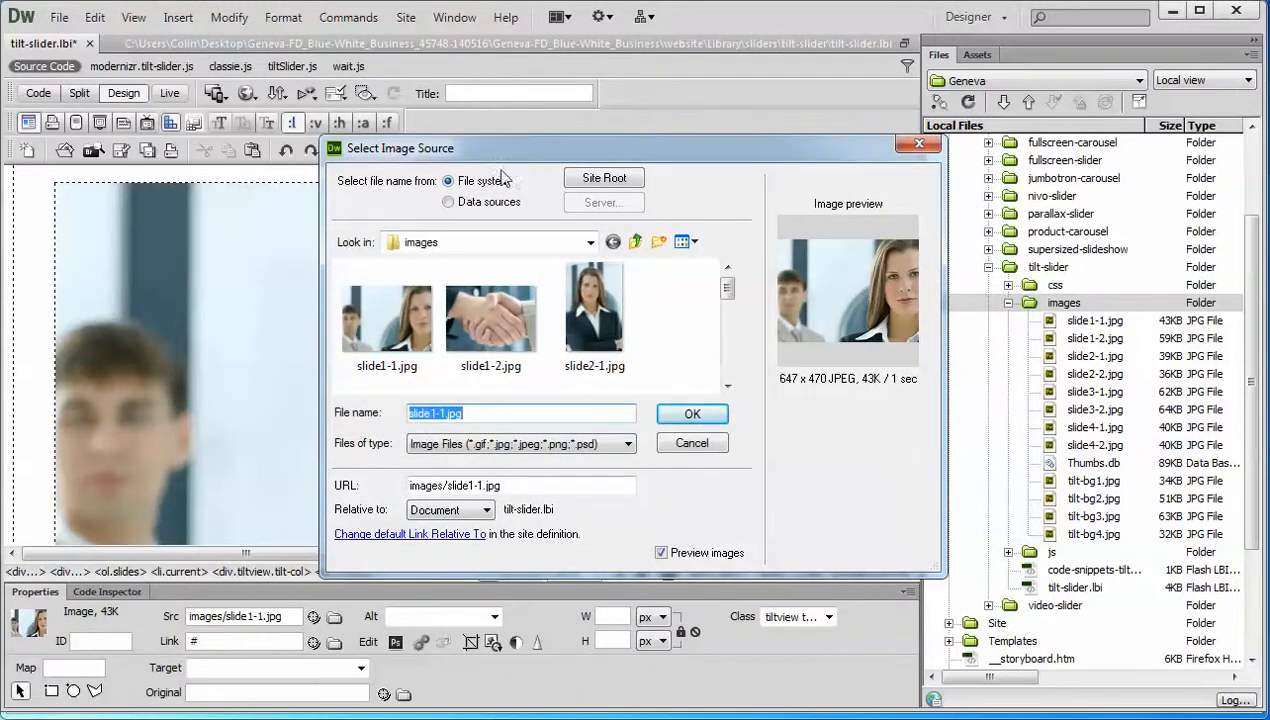
mouse_move(727, 288)
left_mouse_down()
mouse_move(729, 322)
mouse_move(729, 282)
left_mouse_up()
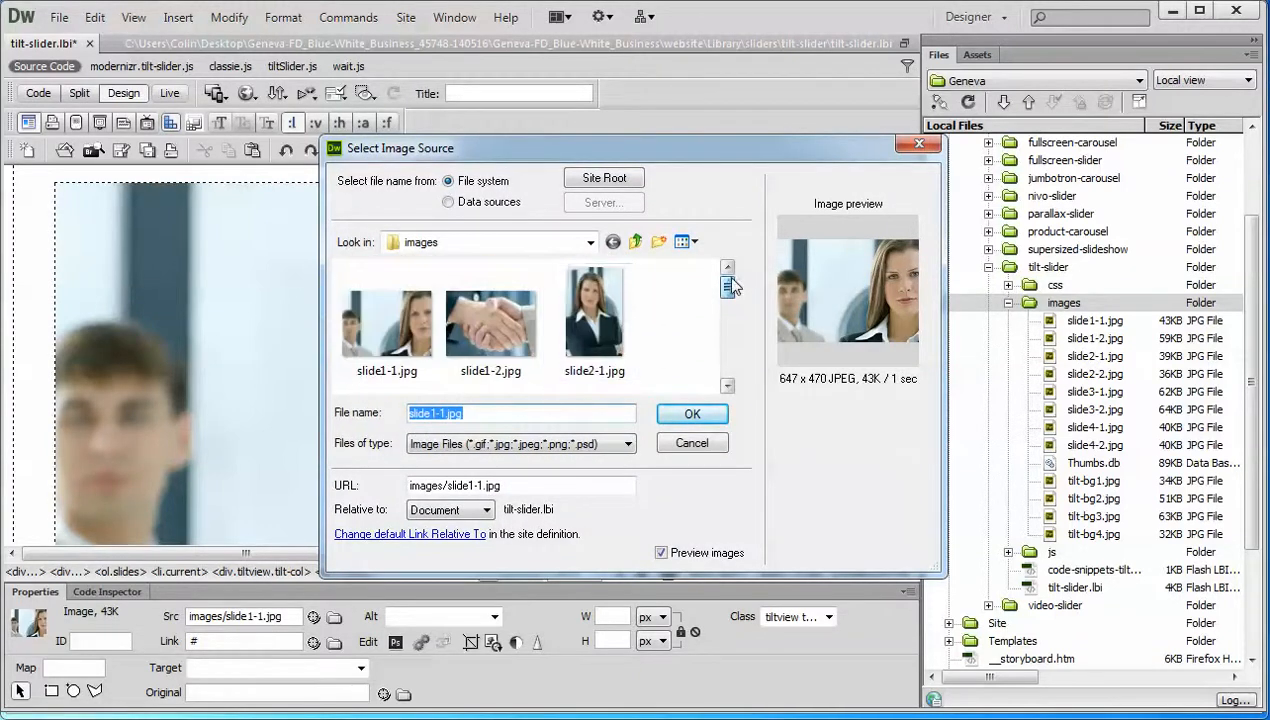
- Replace the image with slide1-2.jpg, browsing from the website folder through Library, sliders and tilt-slider to images
left_click(500, 248)
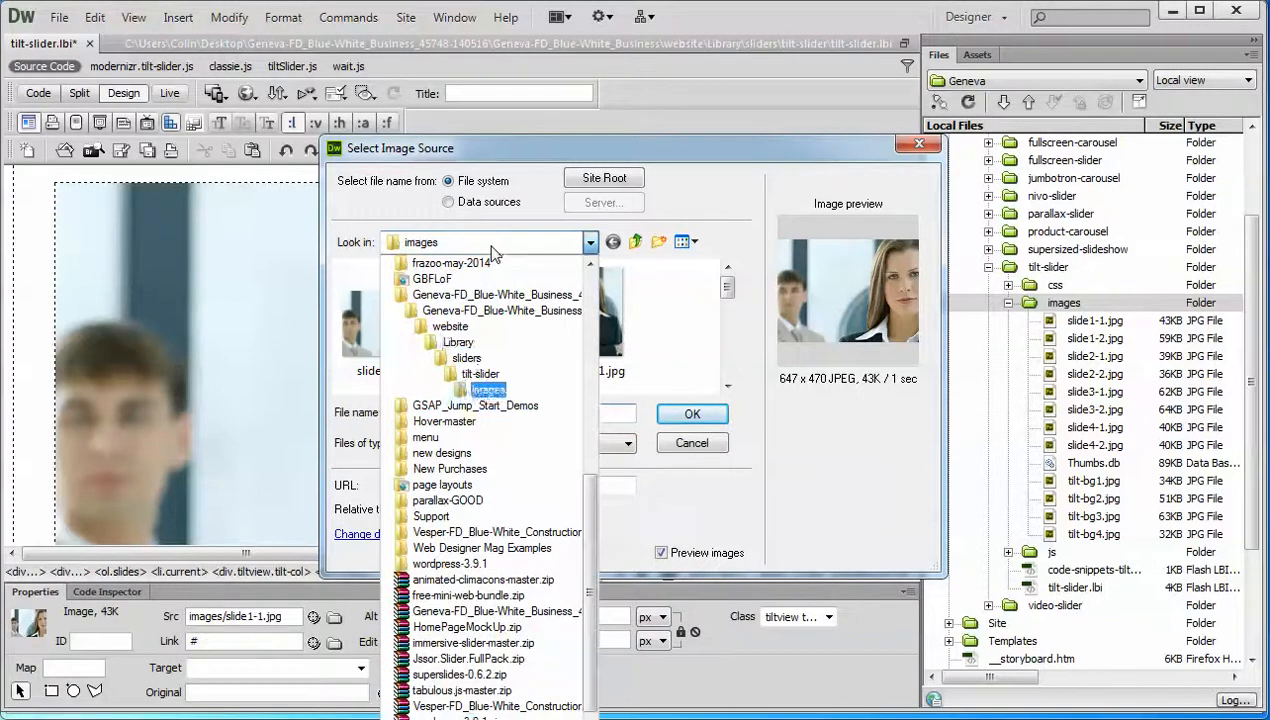
left_click(452, 328)
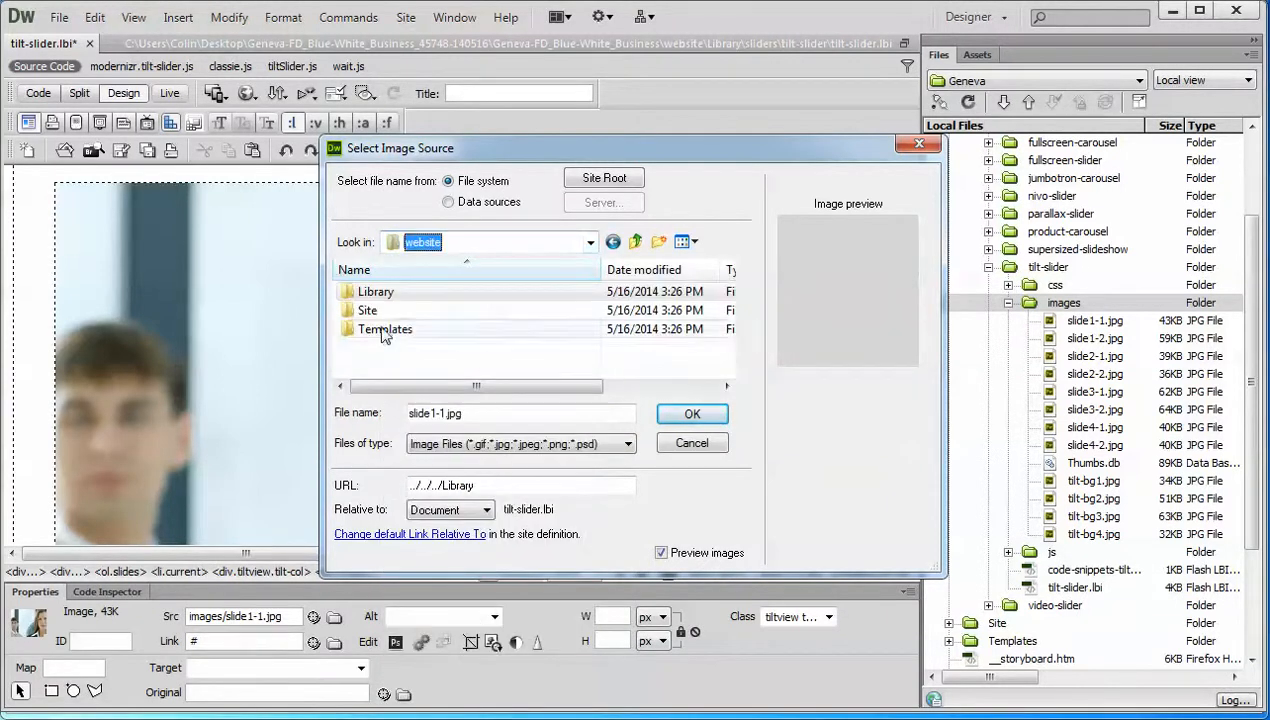
left_click(388, 294)
double_click(390, 294)
left_click(440, 330)
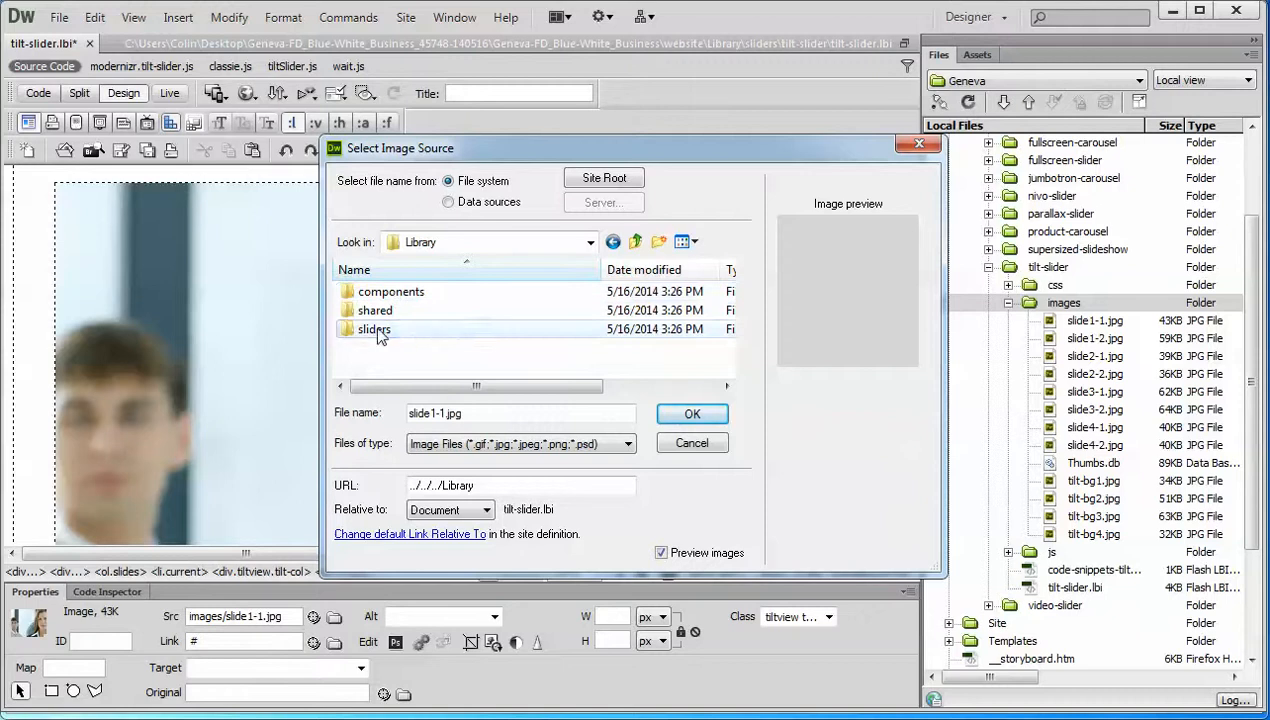
double_click(440, 330)
scroll(456, 354, "down", 2)
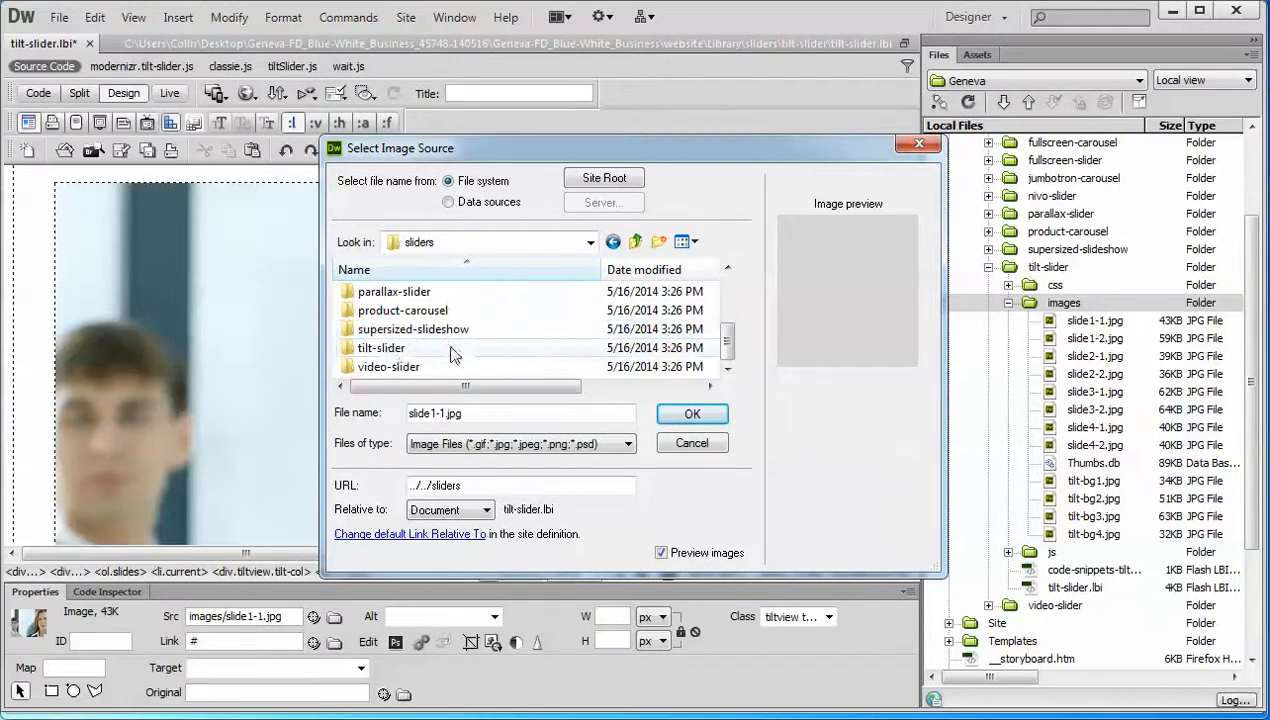
double_click(392, 355)
double_click(377, 310)
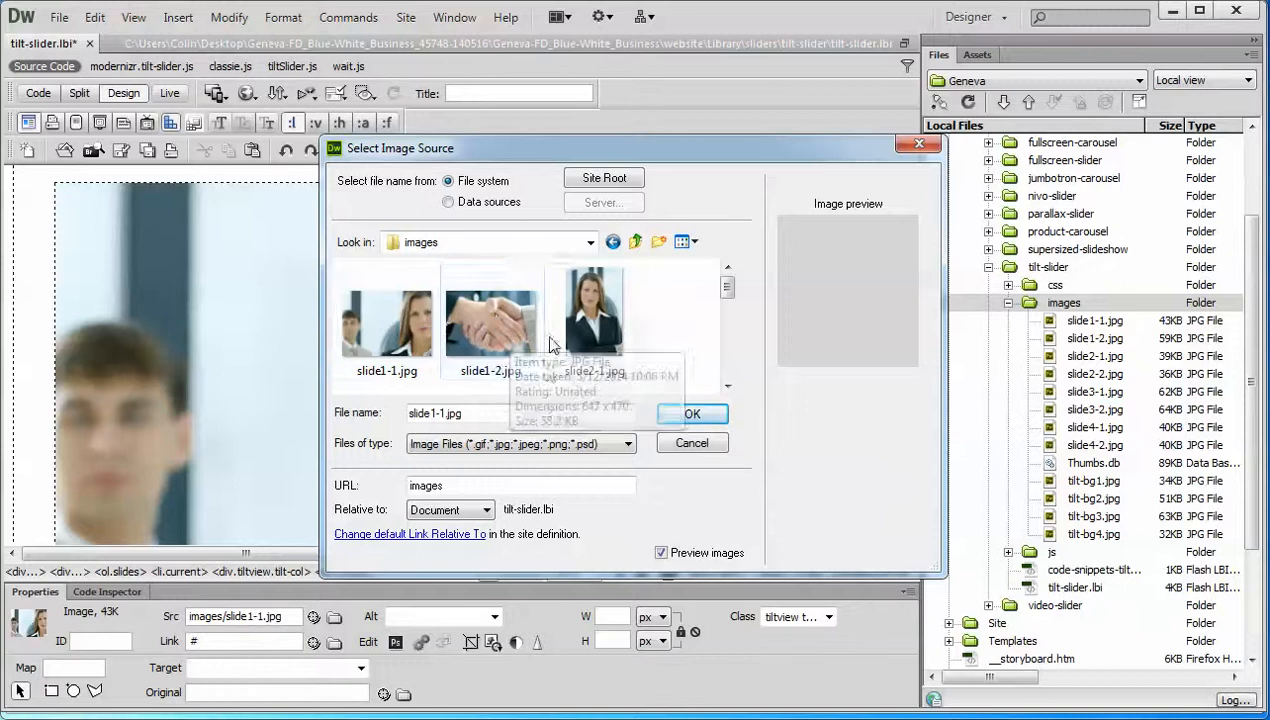
left_click(490, 318)
left_click(692, 413)
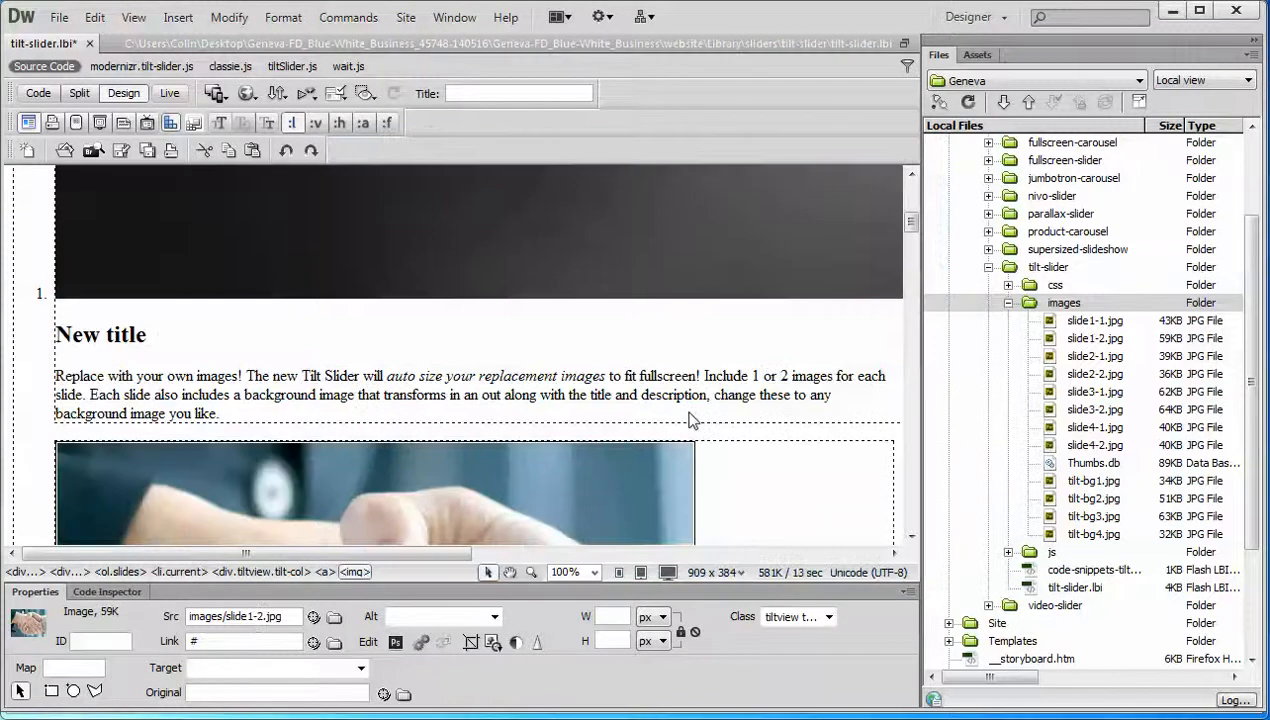
- Reopen the source selection for slide 1's first image and choose slide2-1.jpg as its replacement
scroll(393, 378, "down", 3)
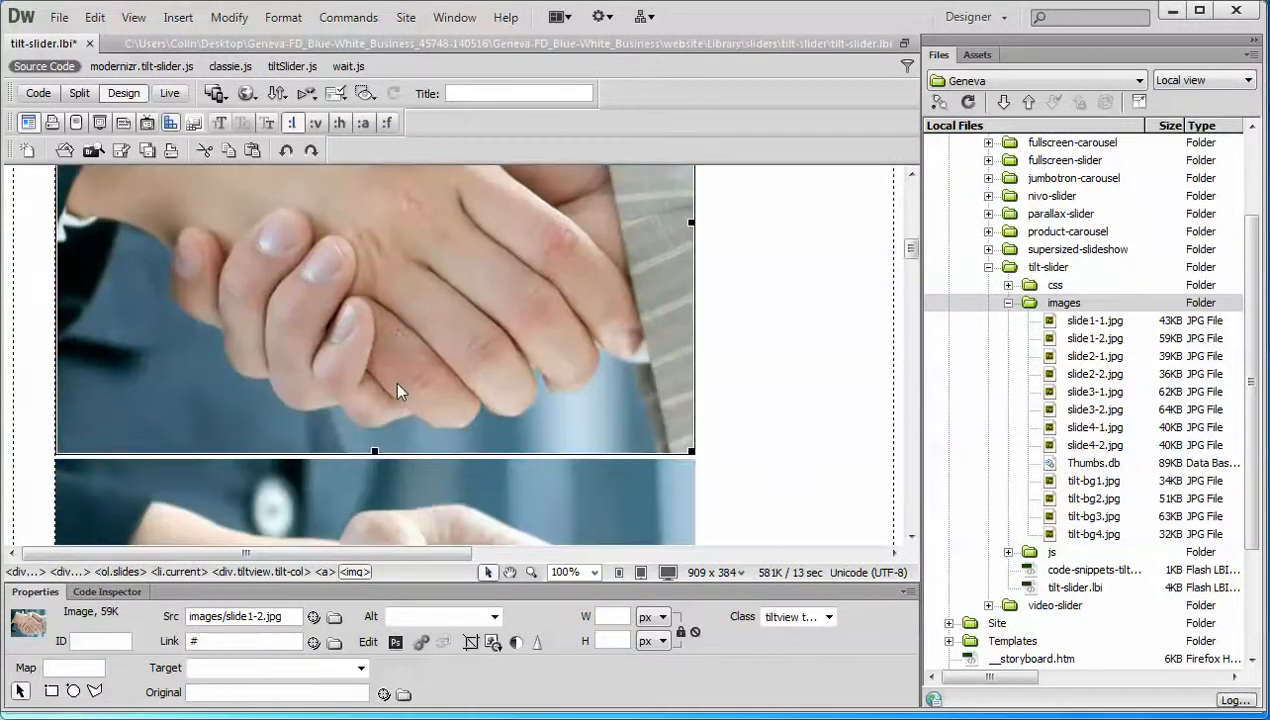
scroll(397, 388, "down", 3)
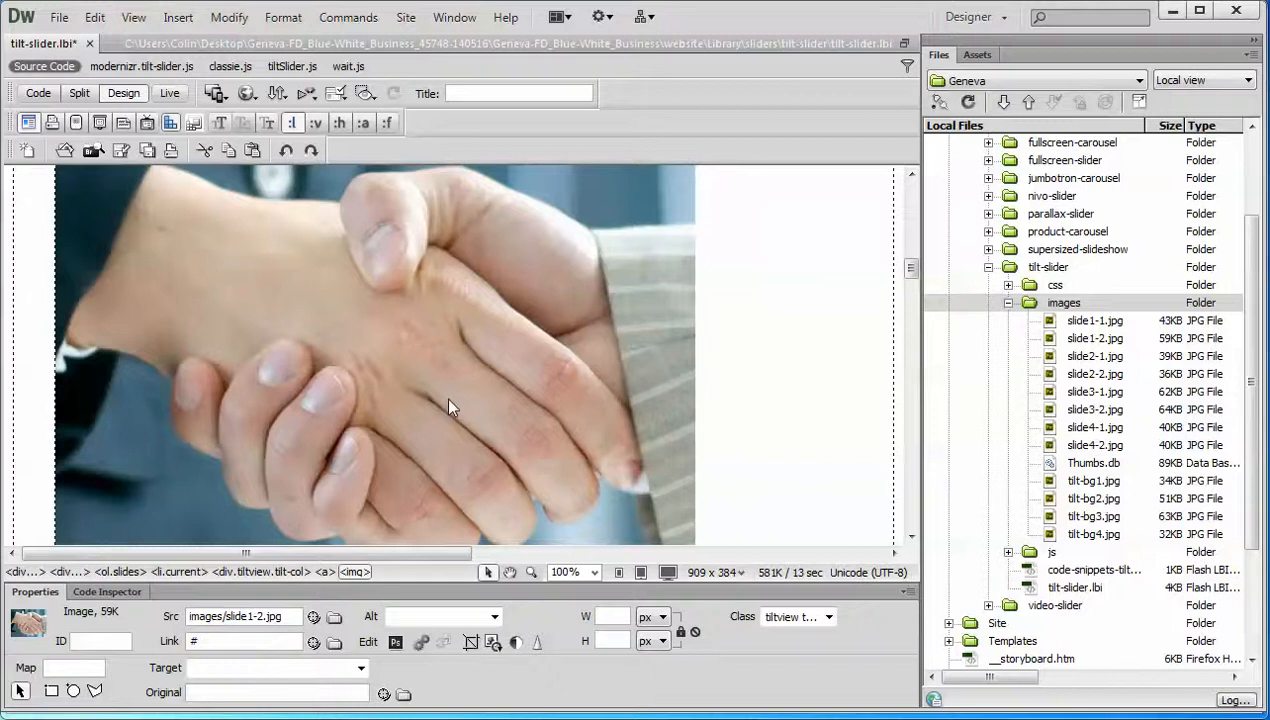
scroll(462, 390, "up", 4)
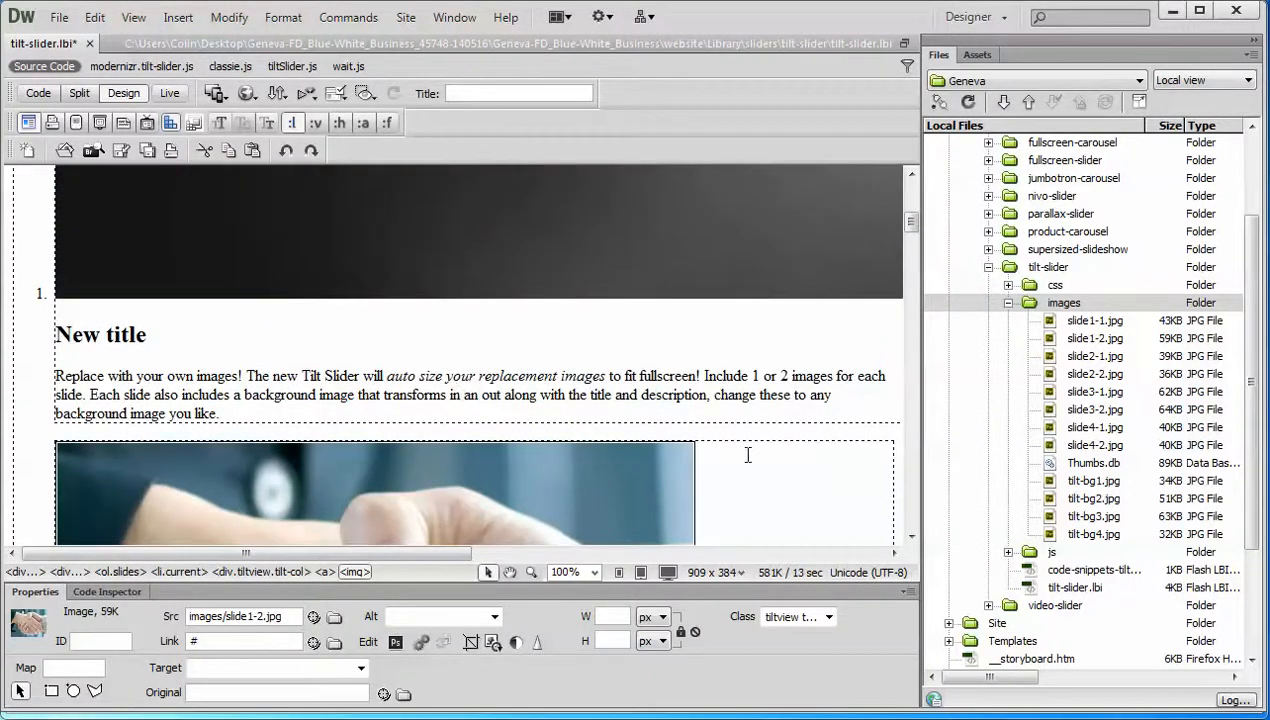
scroll(748, 454, "down", 3)
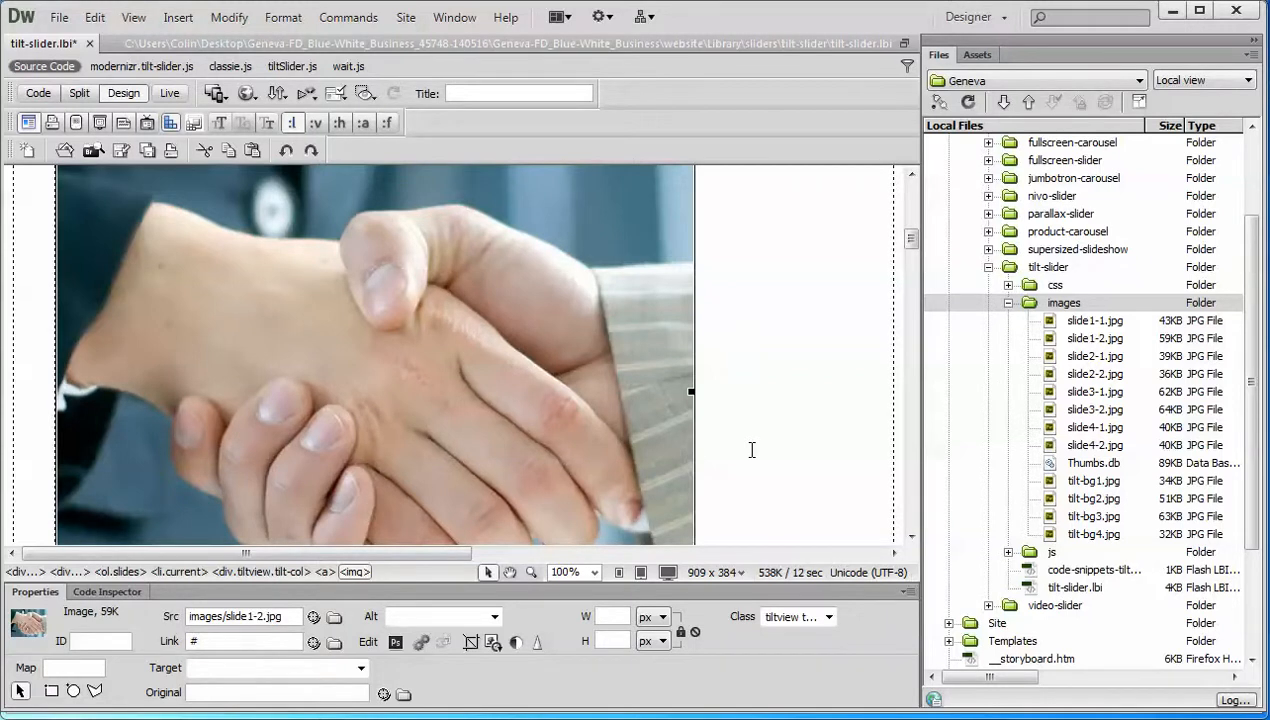
double_click(335, 297)
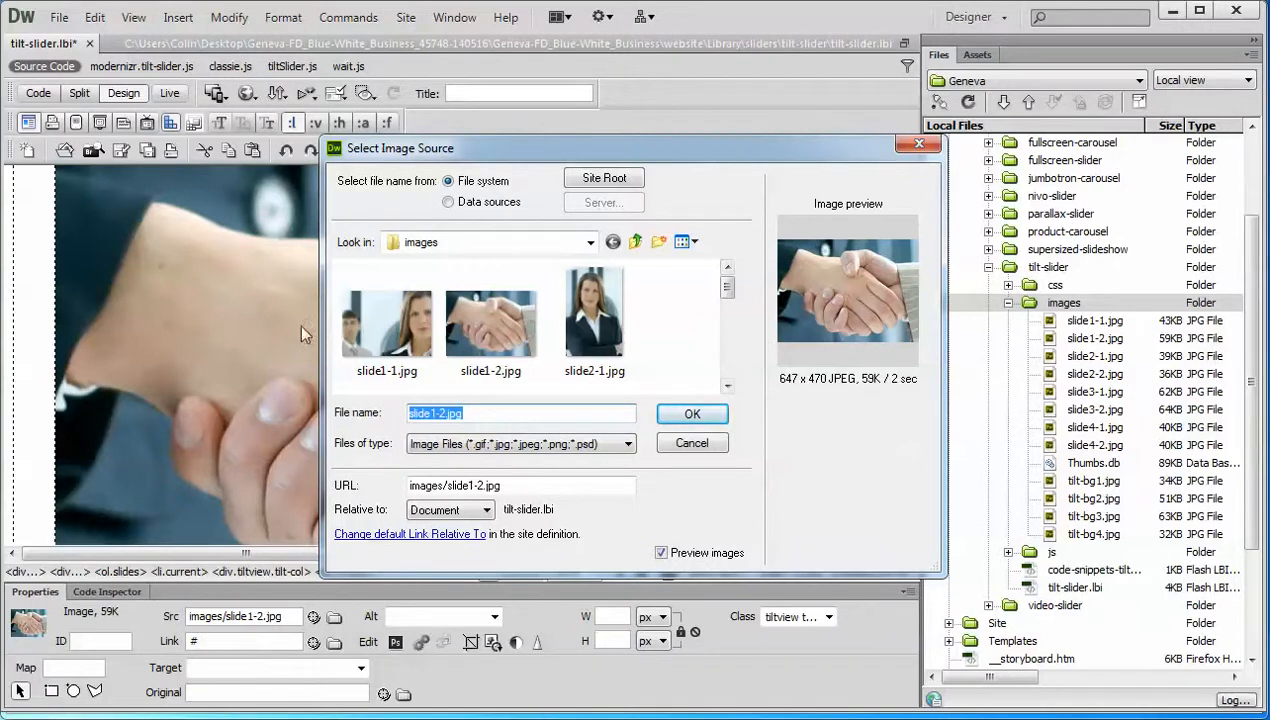
left_click(500, 335)
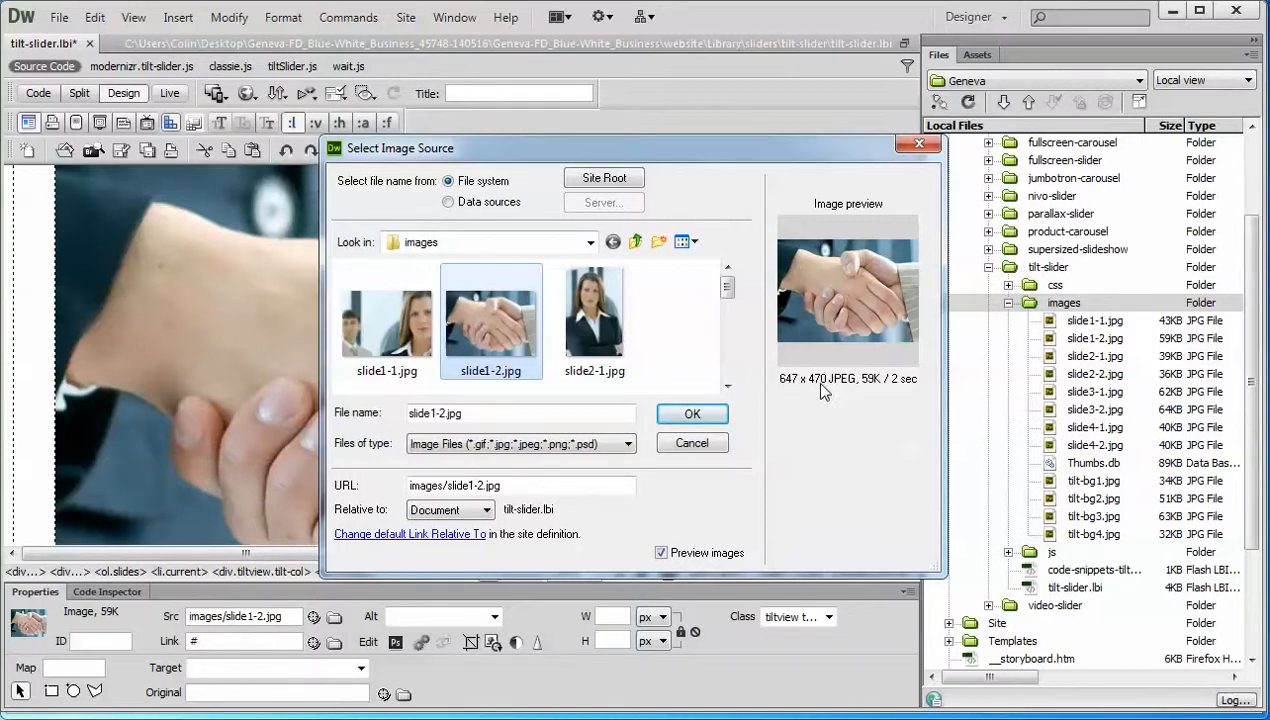
left_click(594, 318)
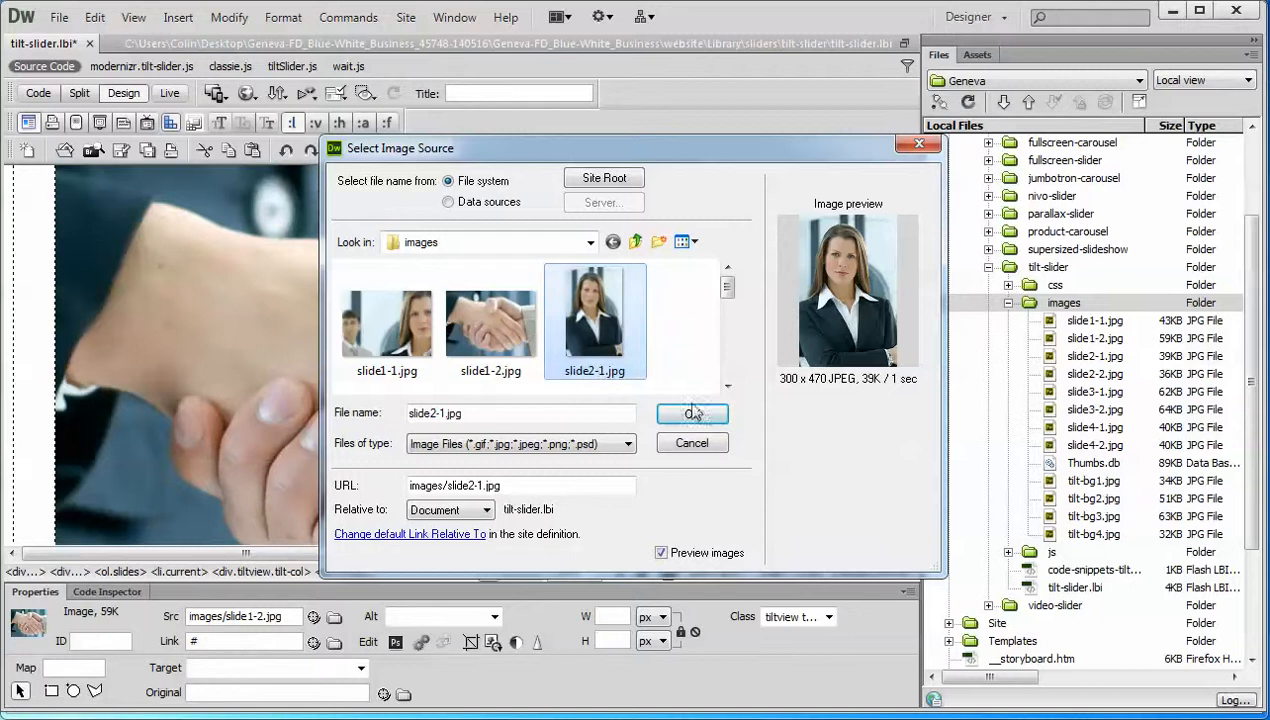